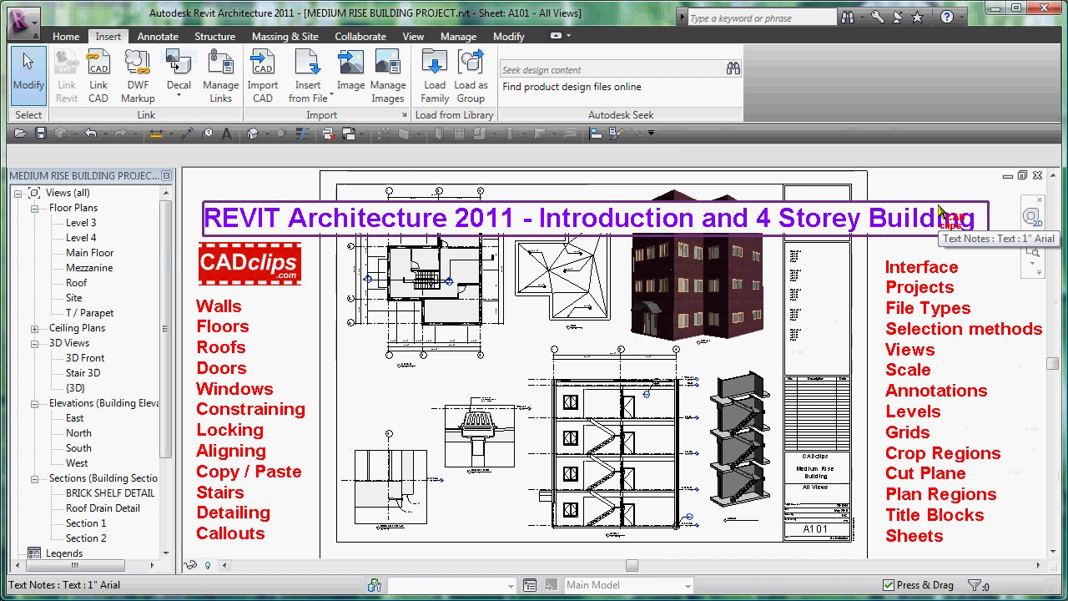
- Delete the course title, both topic lists and the CADclips logo from sheet A101
click(938, 208)
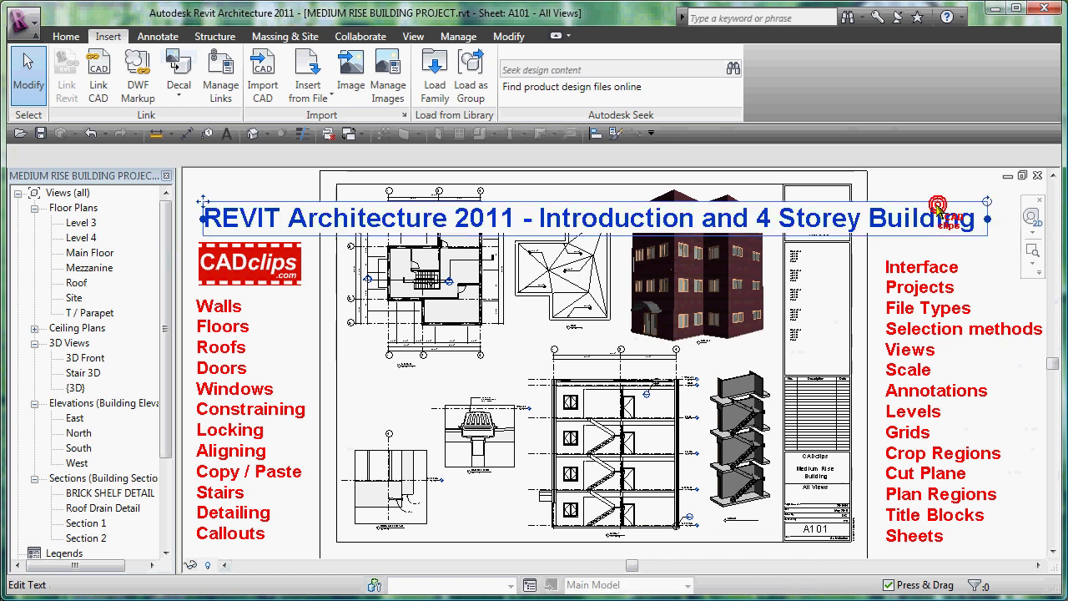
ctrl+click(959, 329)
ctrl+click(233, 364)
ctrl+click(248, 260)
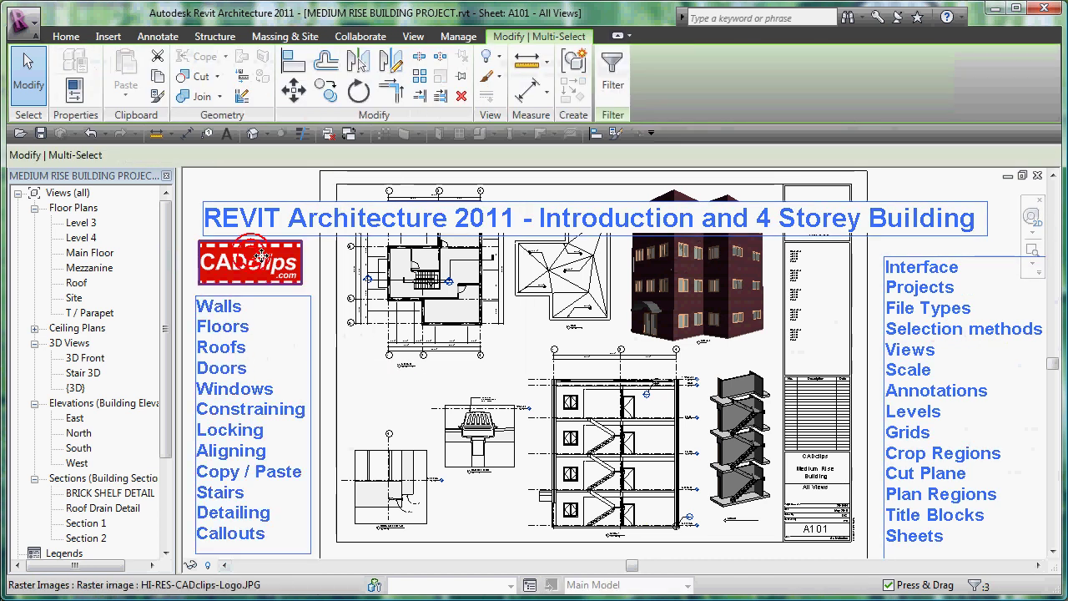
key(Delete)
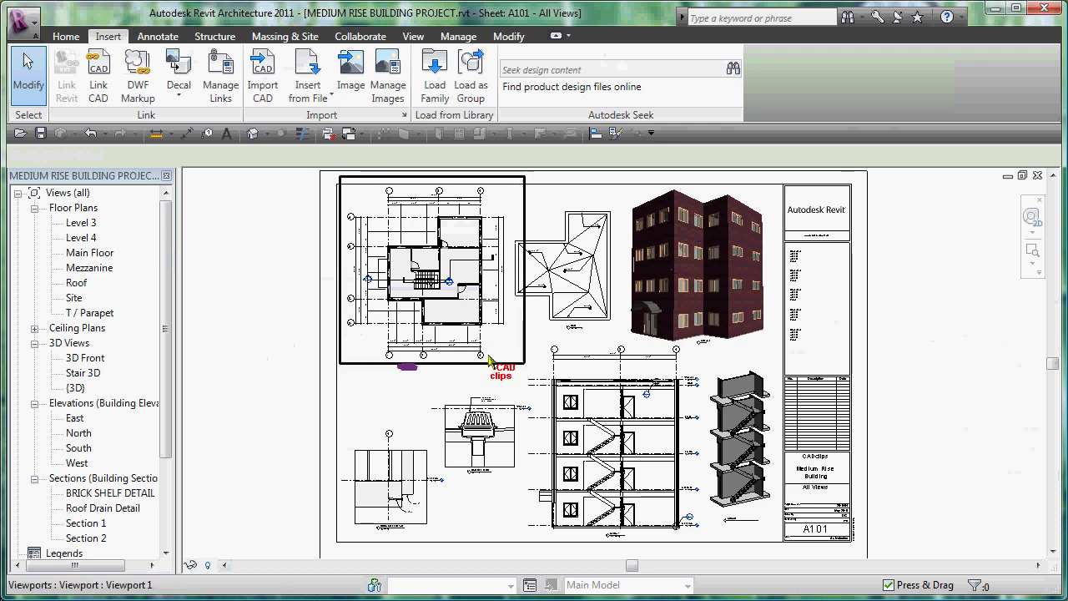
click(915, 360)
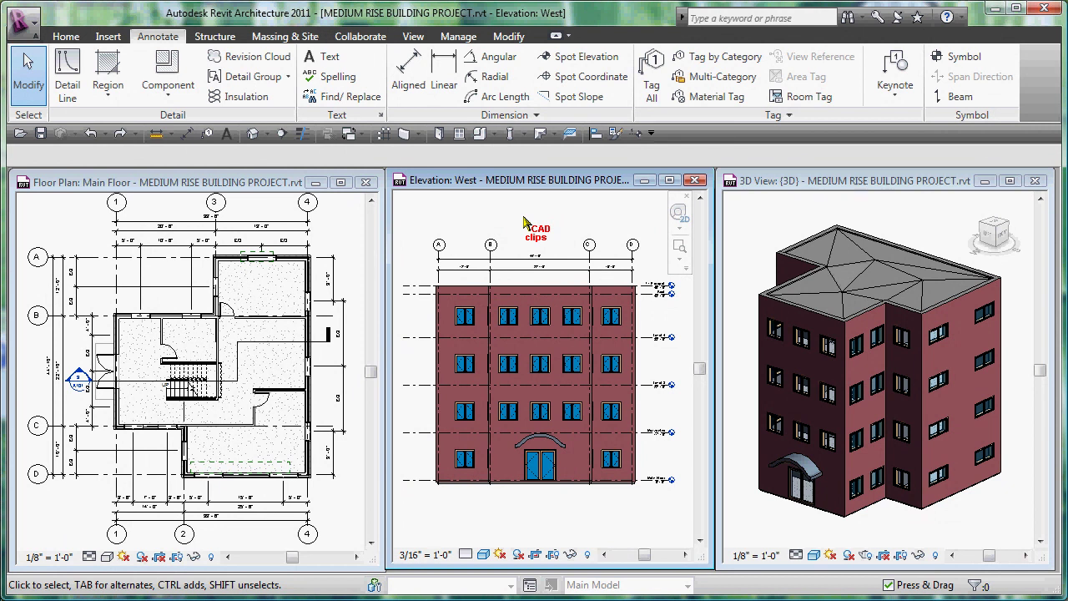
click(242, 183)
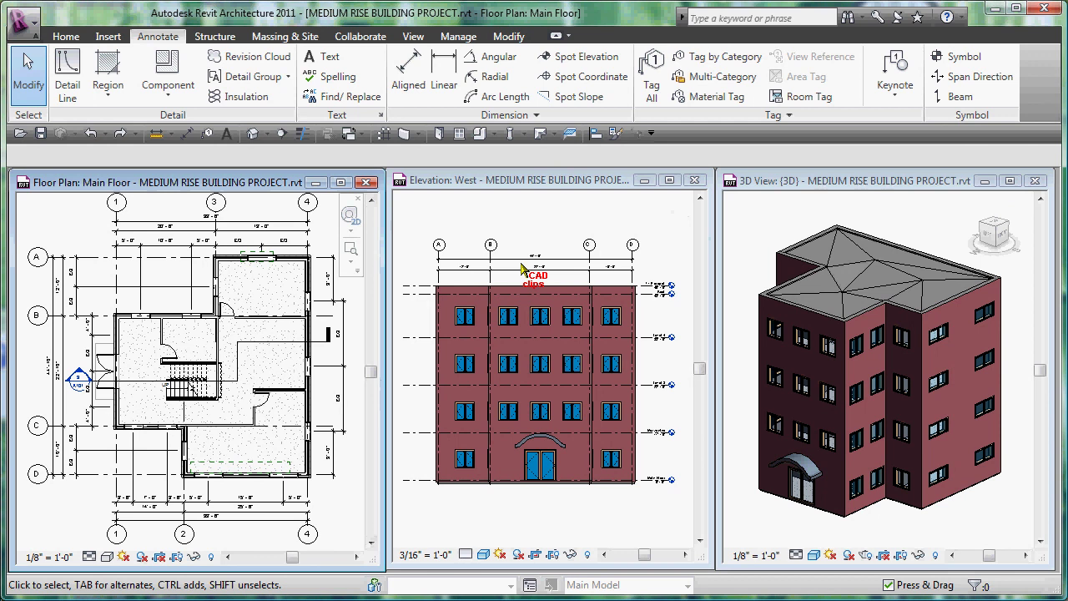
click(564, 224)
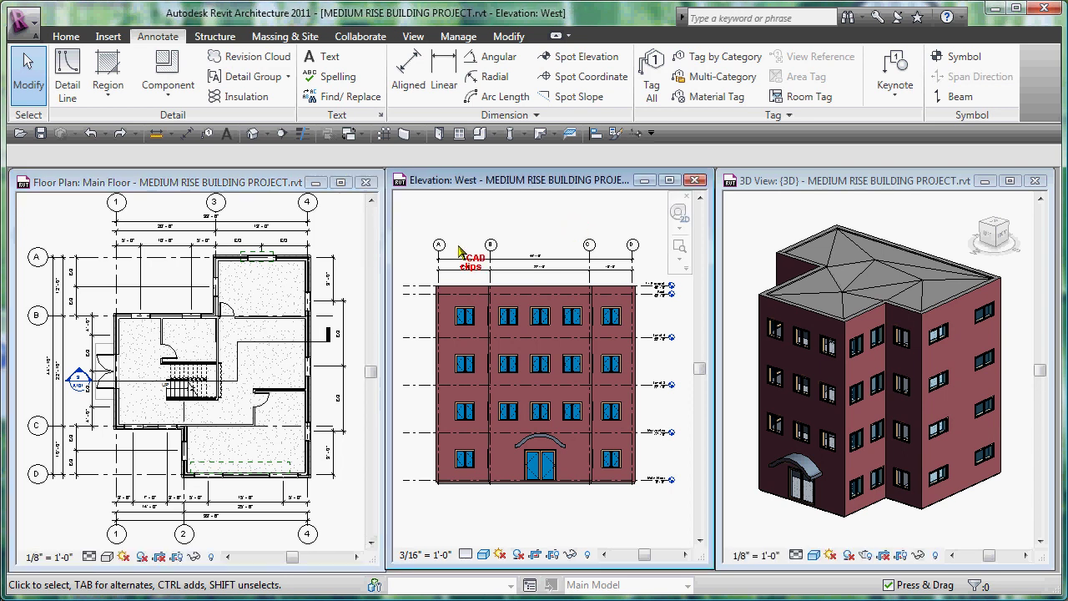
- Change the Parapet level's elevation from 45' 0" to 47' in the West elevation
click(410, 284)
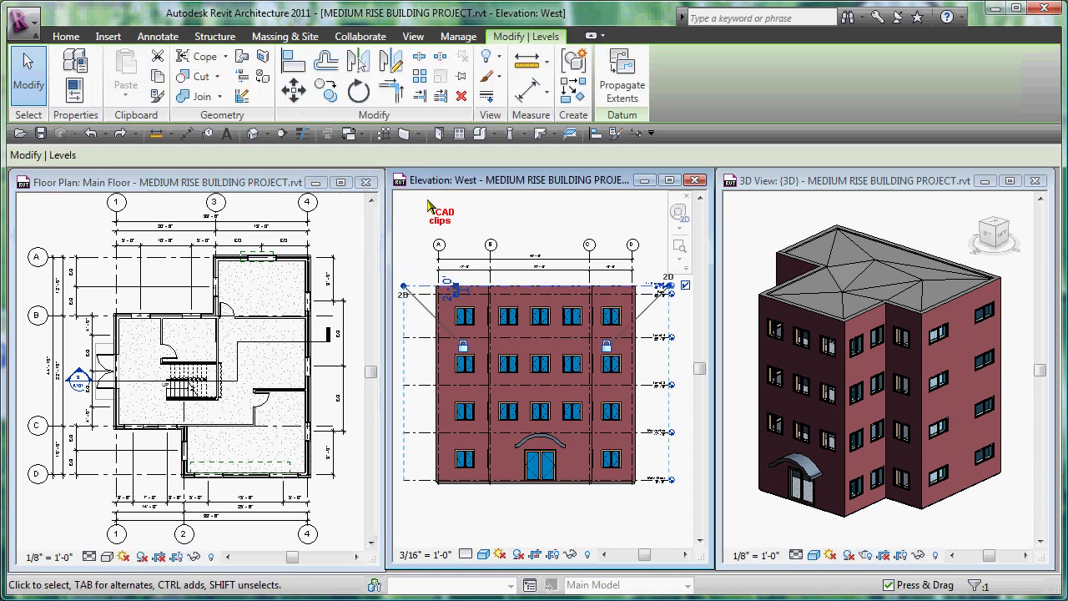
click(659, 289)
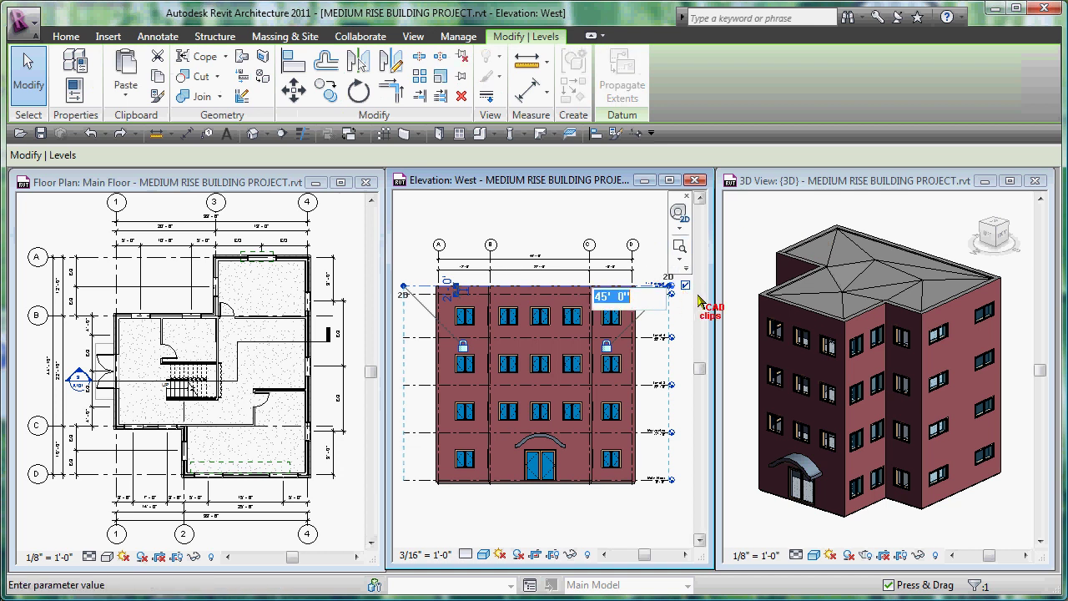
text(4)
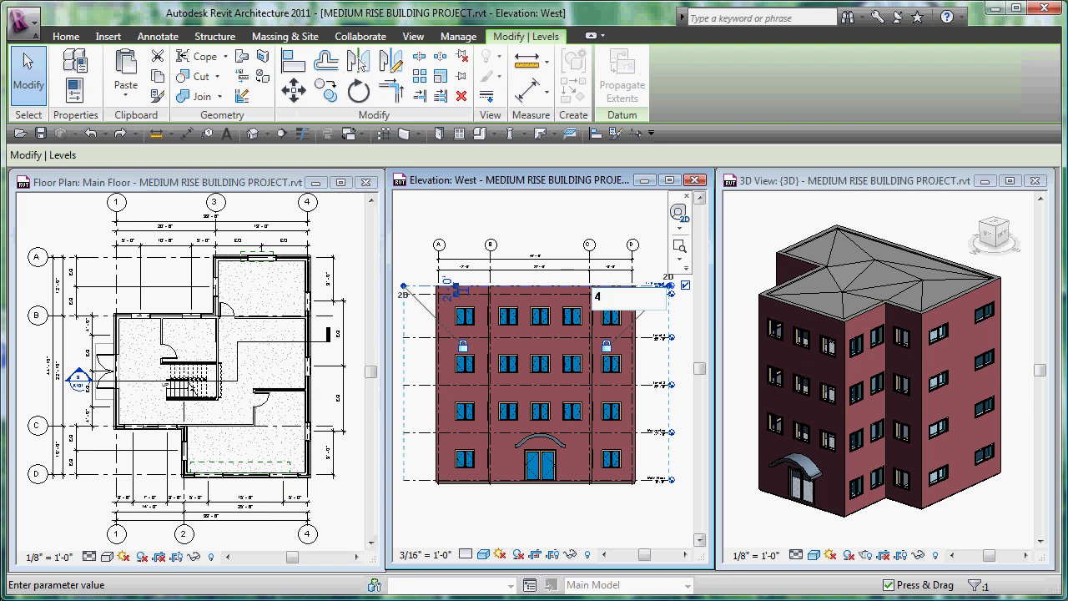
text(7)
key(Return)
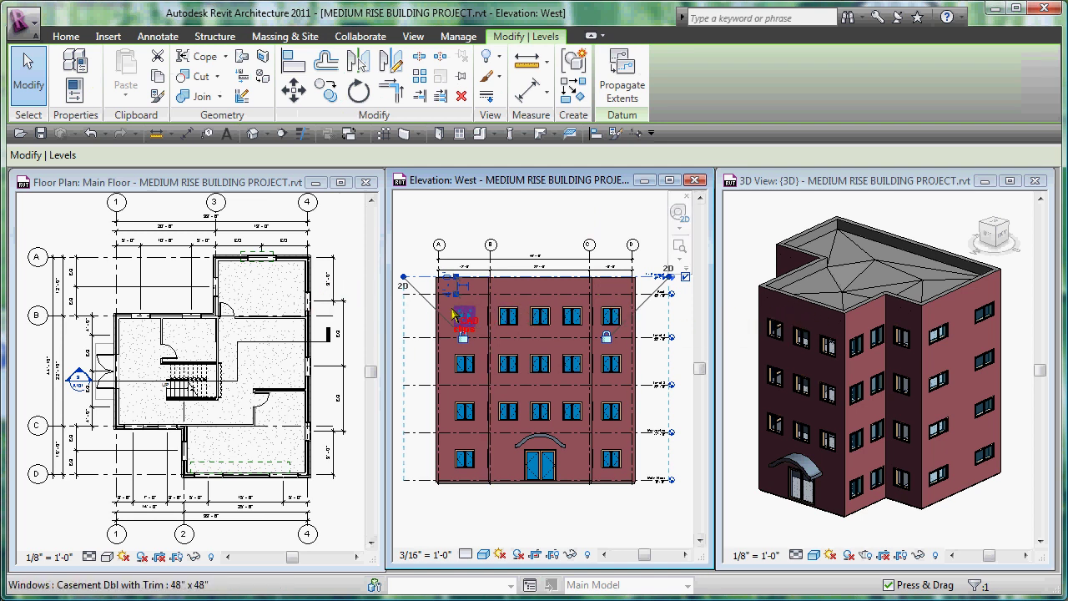
click(540, 215)
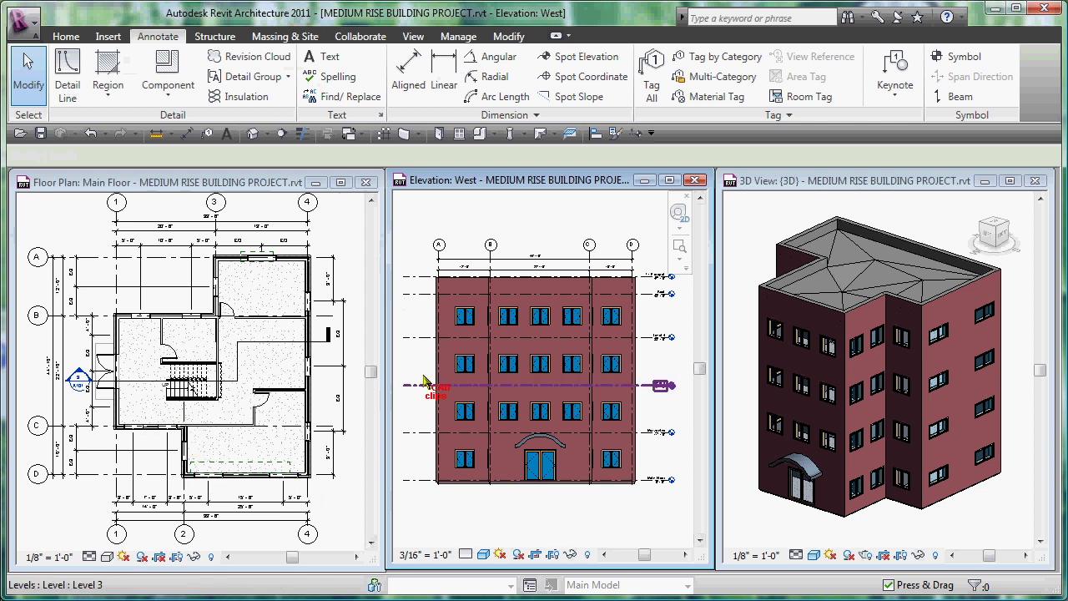
click(597, 274)
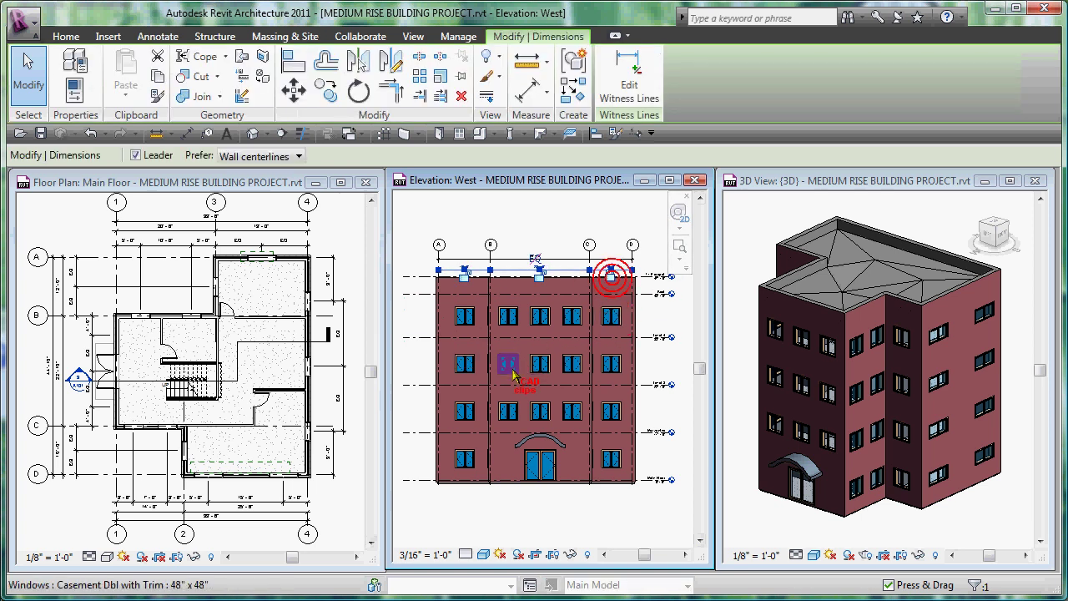
click(617, 240)
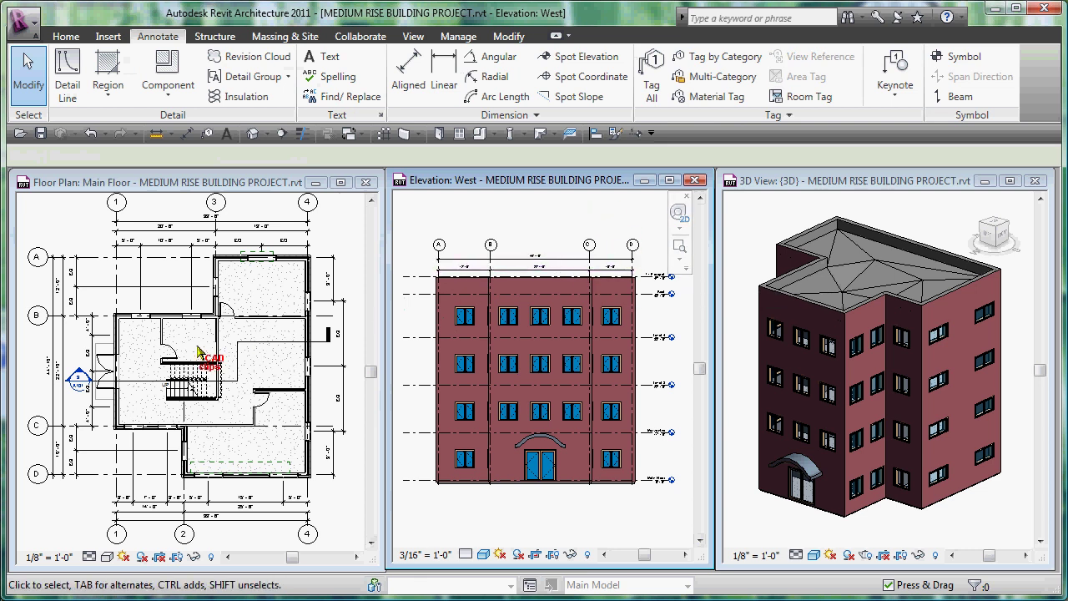
click(89, 431)
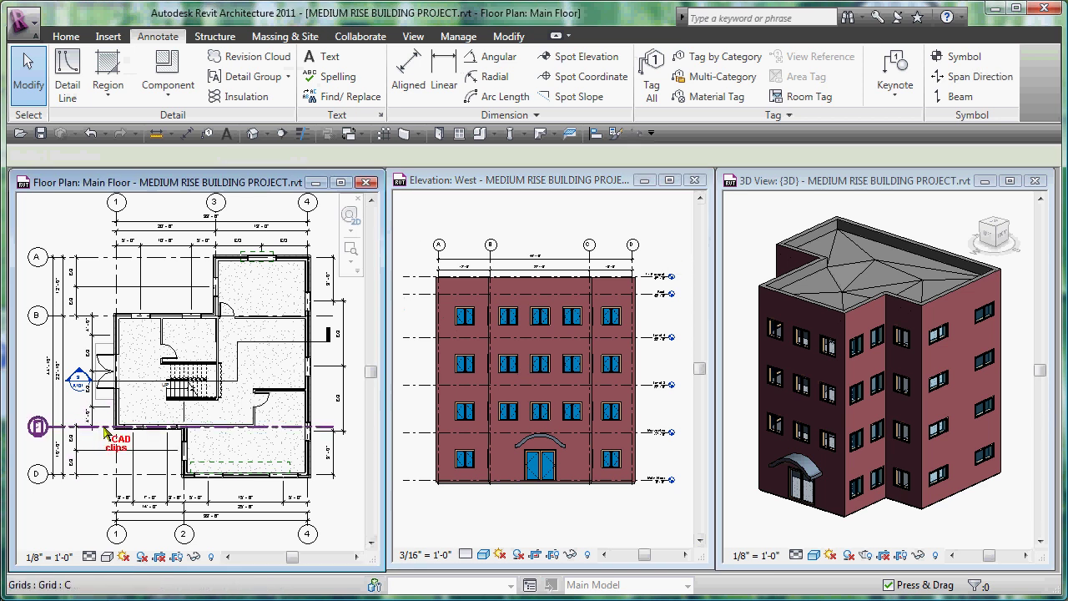
click(91, 427)
click(57, 377)
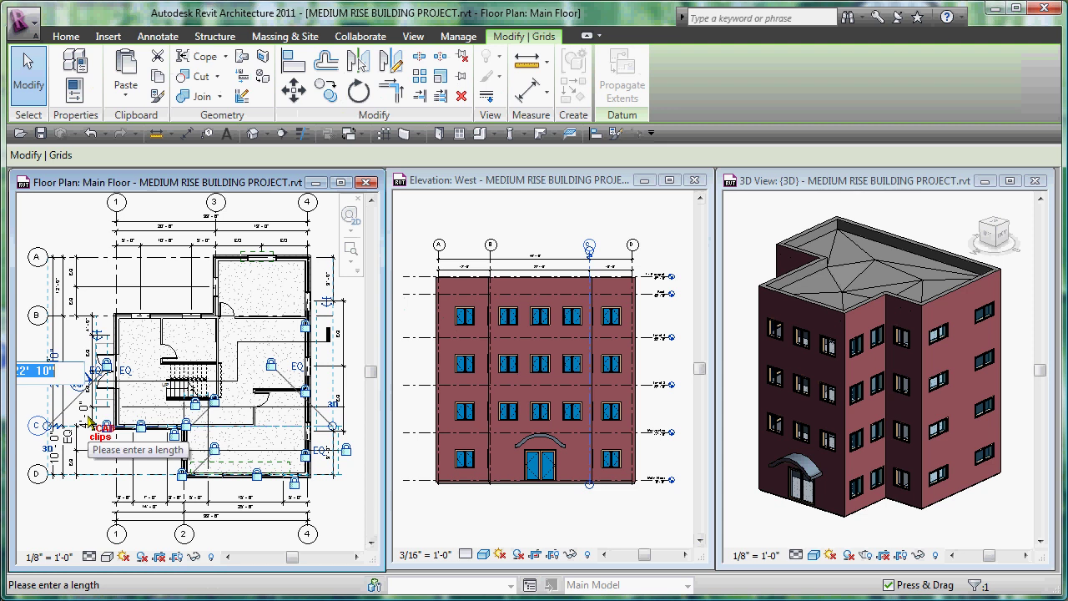
key(BackSpace)
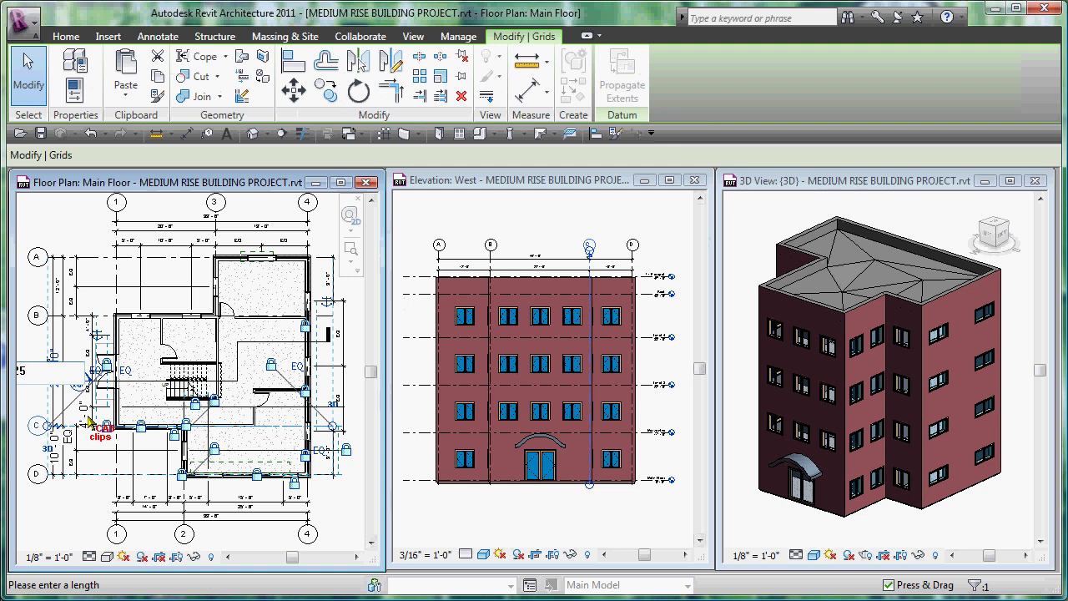
text(25)
key(Return)
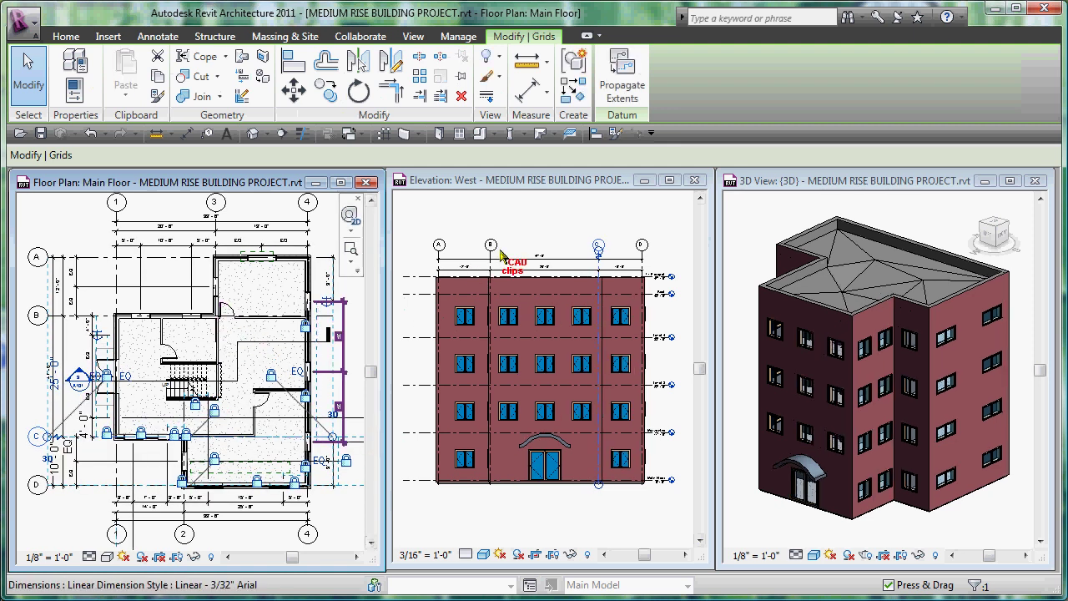
click(546, 238)
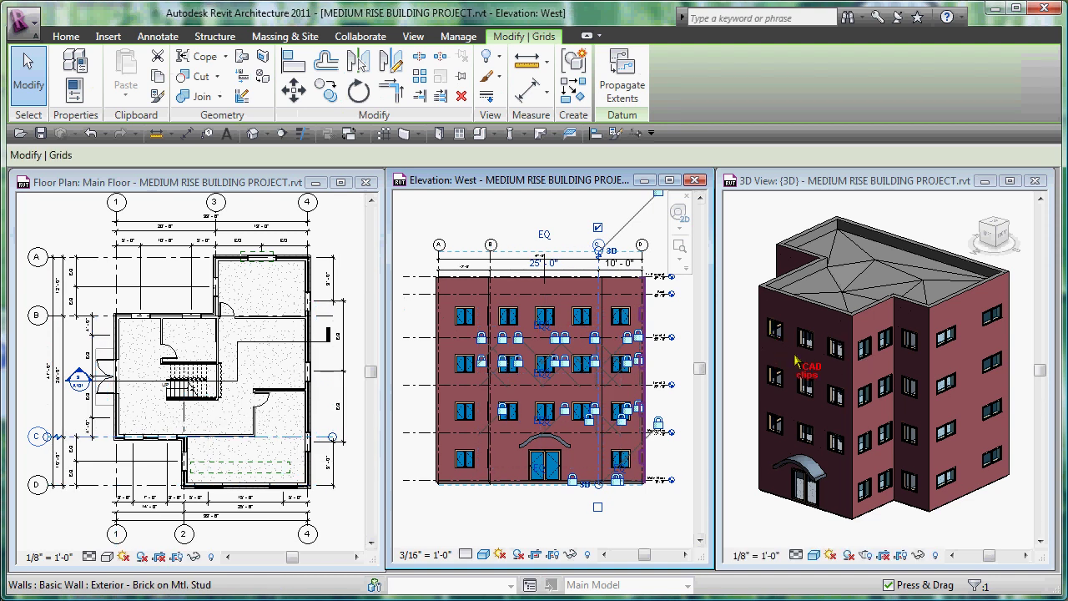
click(911, 232)
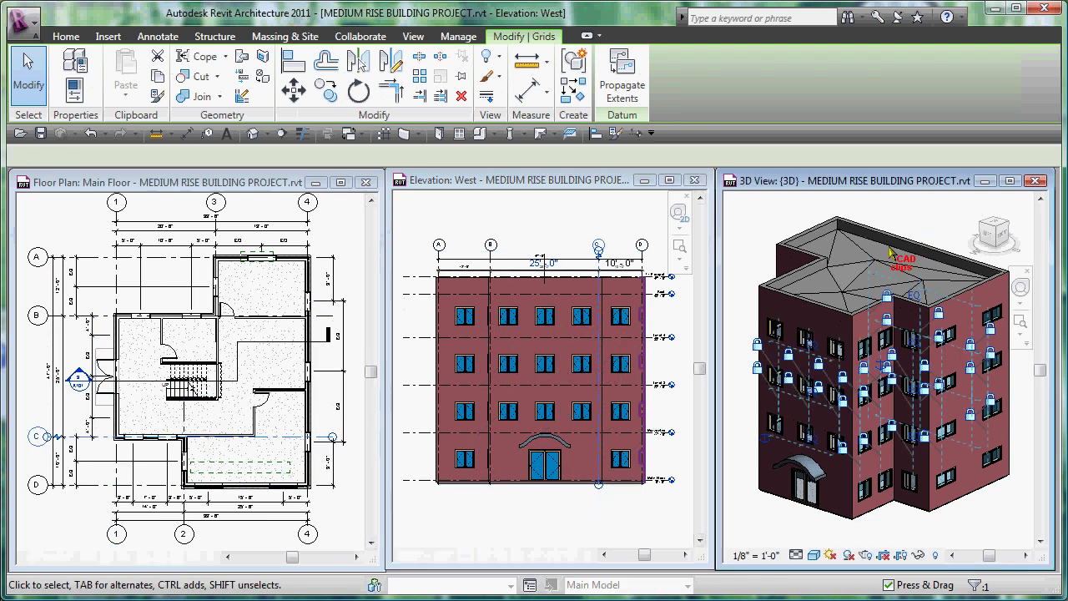
click(619, 220)
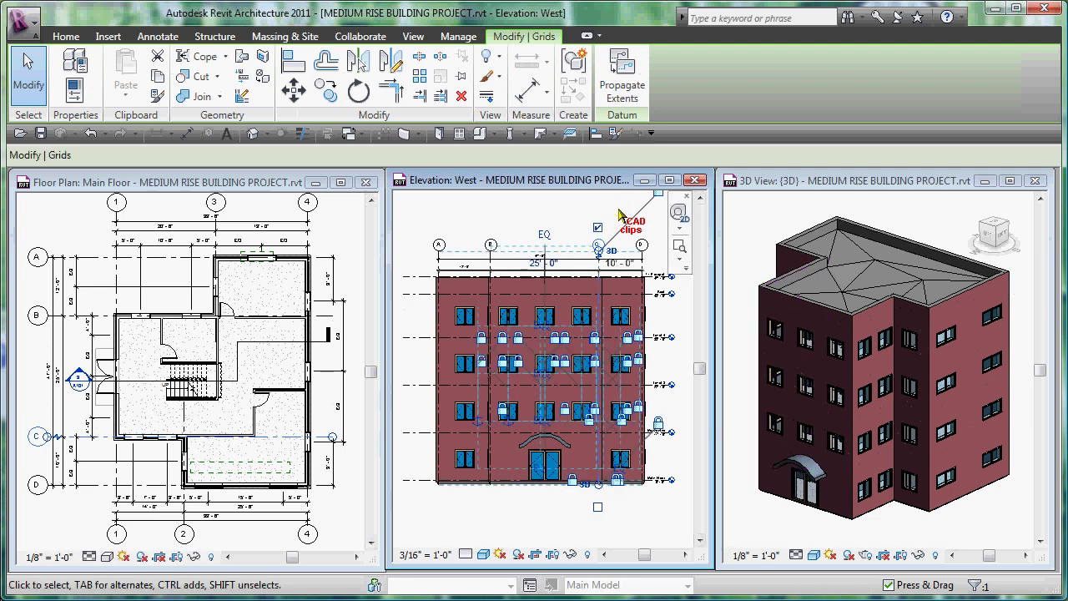
key(Escape)
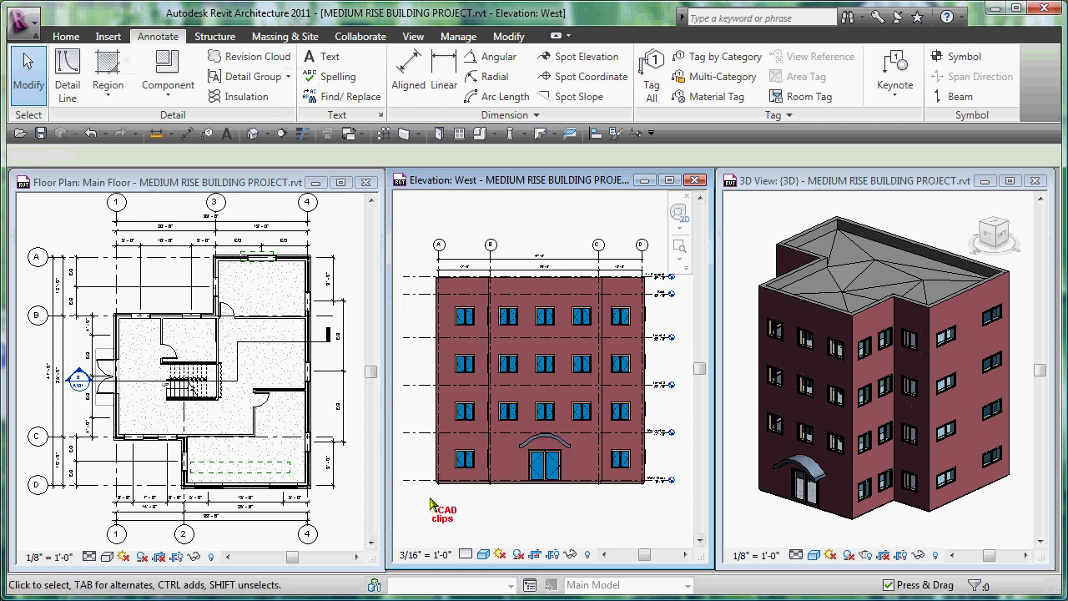
- Activate the Main Floor plan and inspect the dimension between grids C and D
click(525, 512)
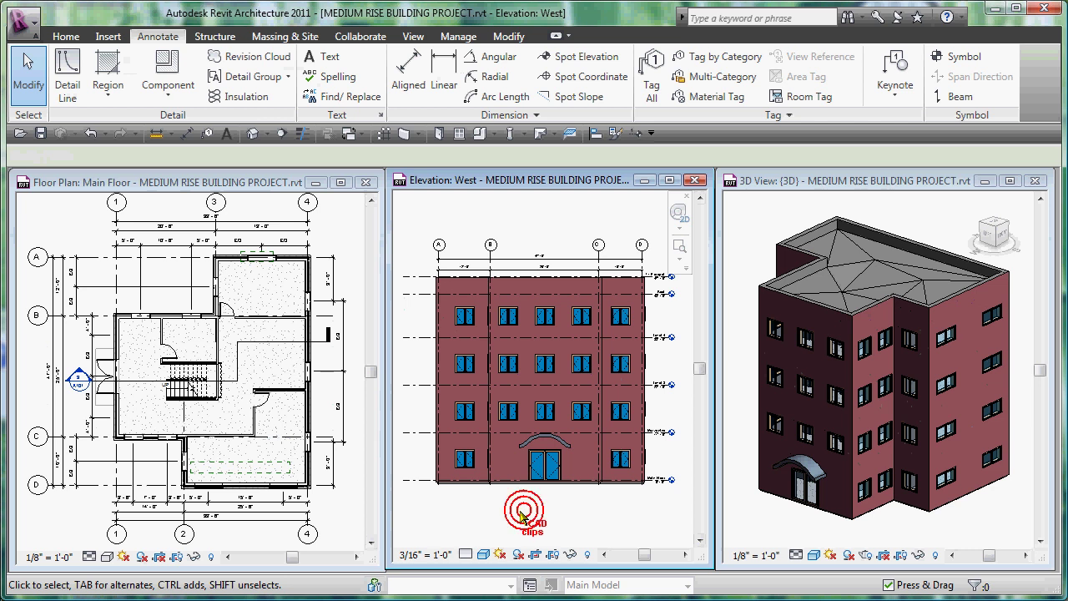
click(95, 469)
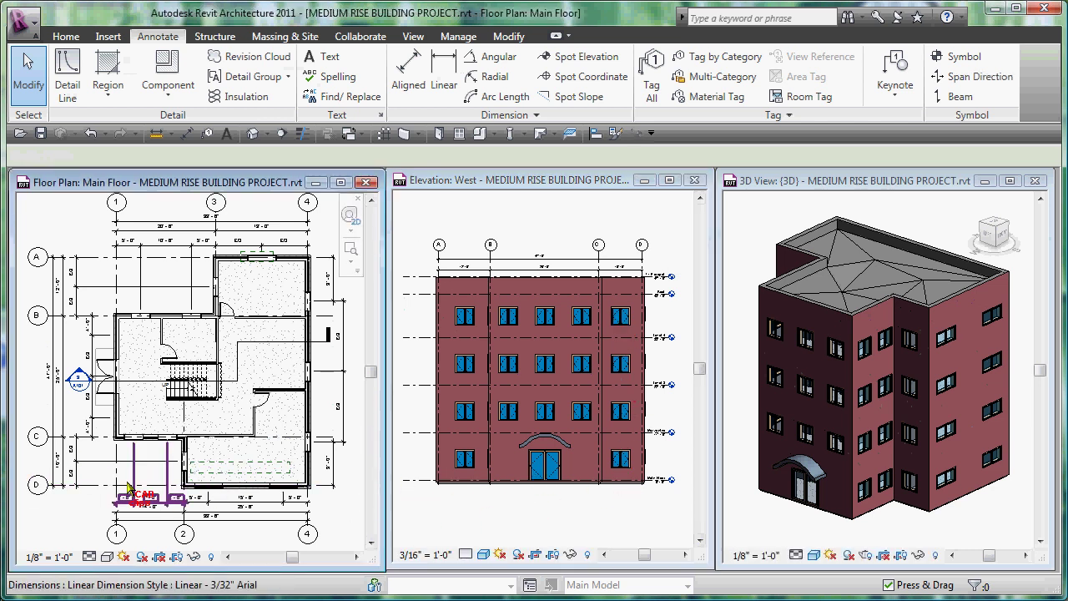
click(92, 492)
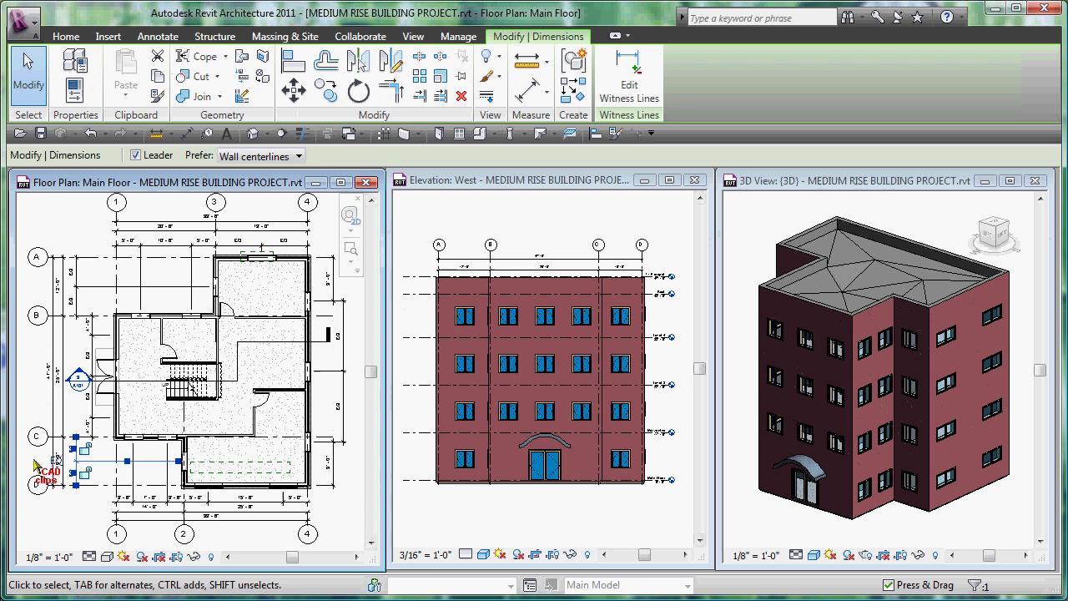
key(Escape)
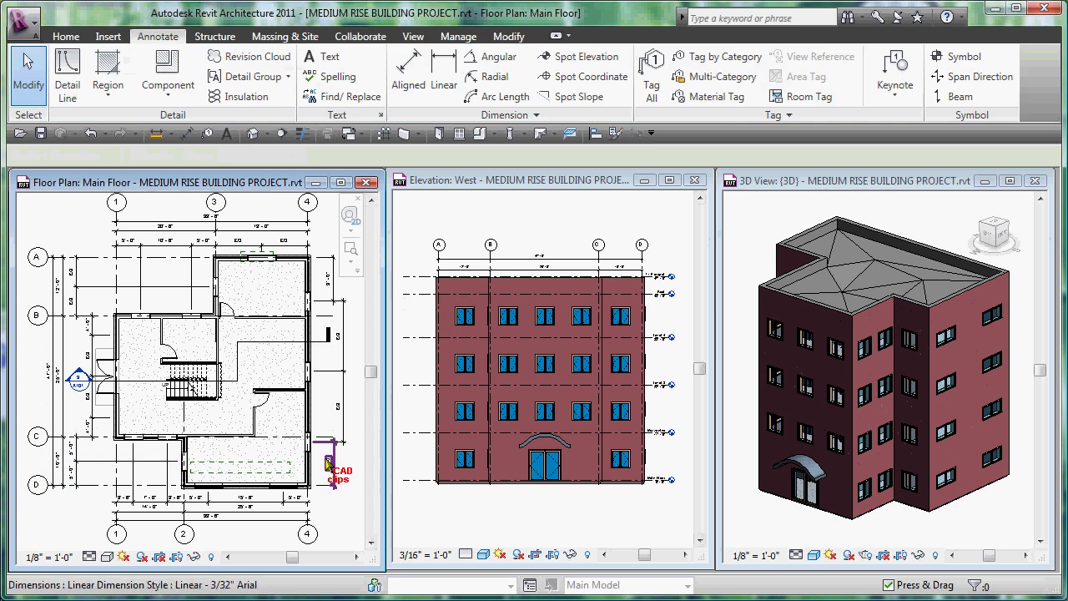
- Nudge the right-bay second-floor West elevation window right and back, then select the plan's ground-floor window
click(621, 413)
click(623, 412)
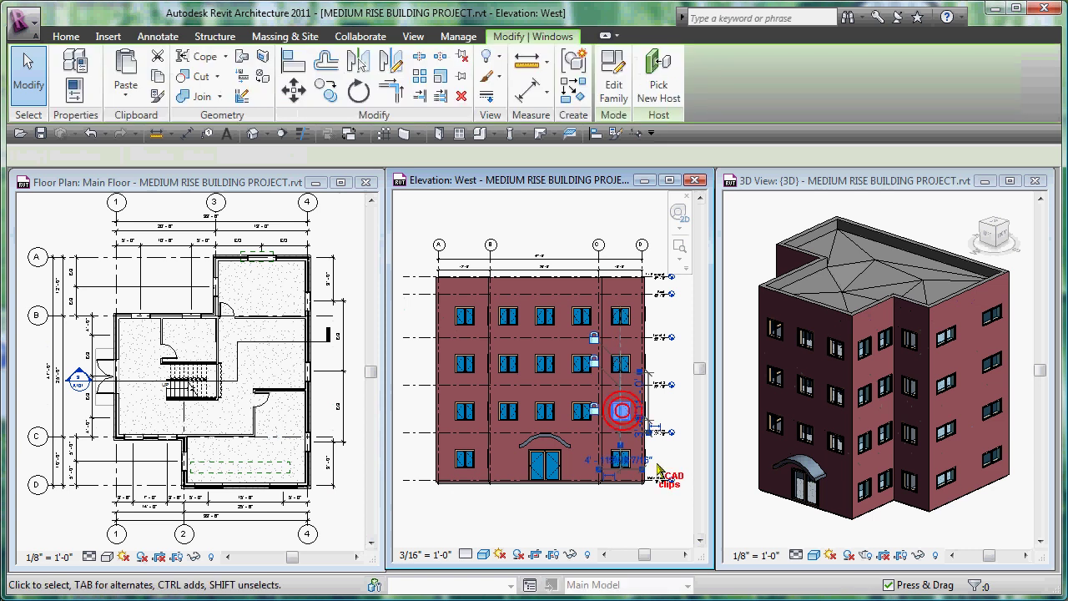
key(Right)
key(Right)
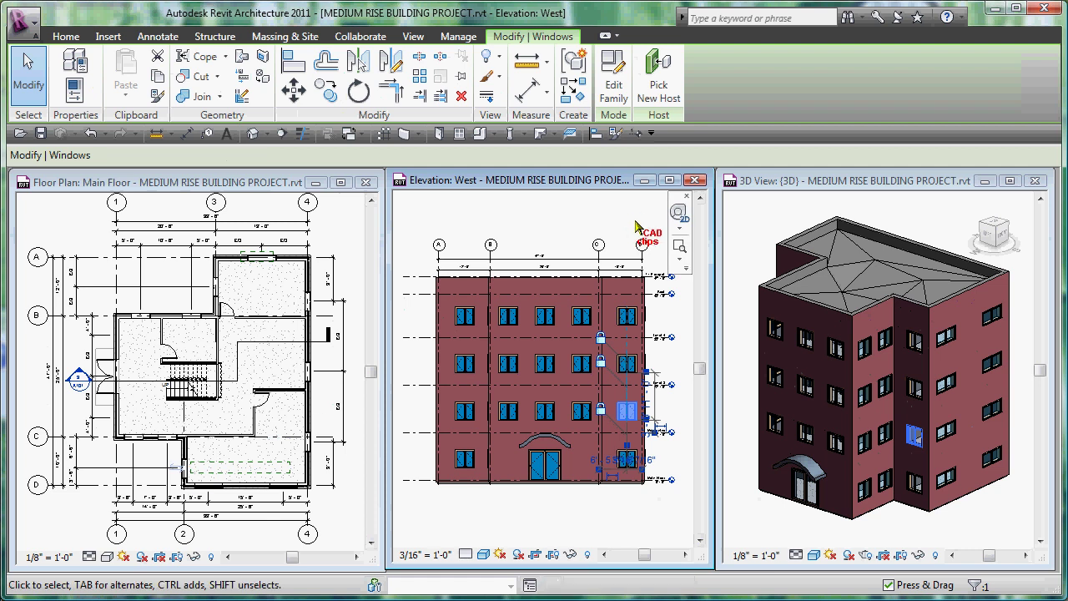
key(Left)
key(Left)
key(Left)
key(Escape)
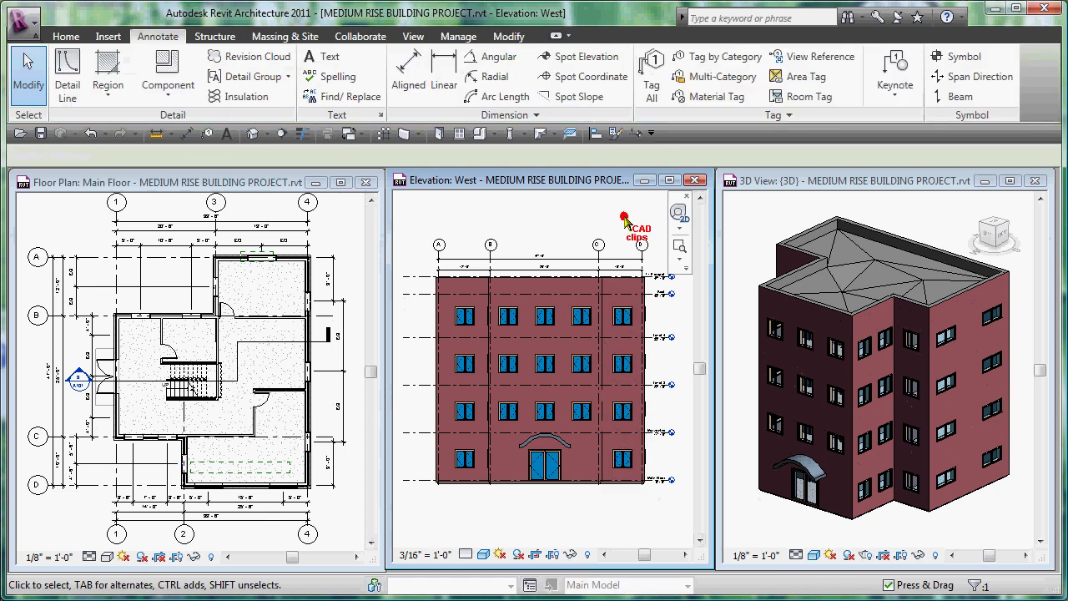
click(185, 471)
click(183, 468)
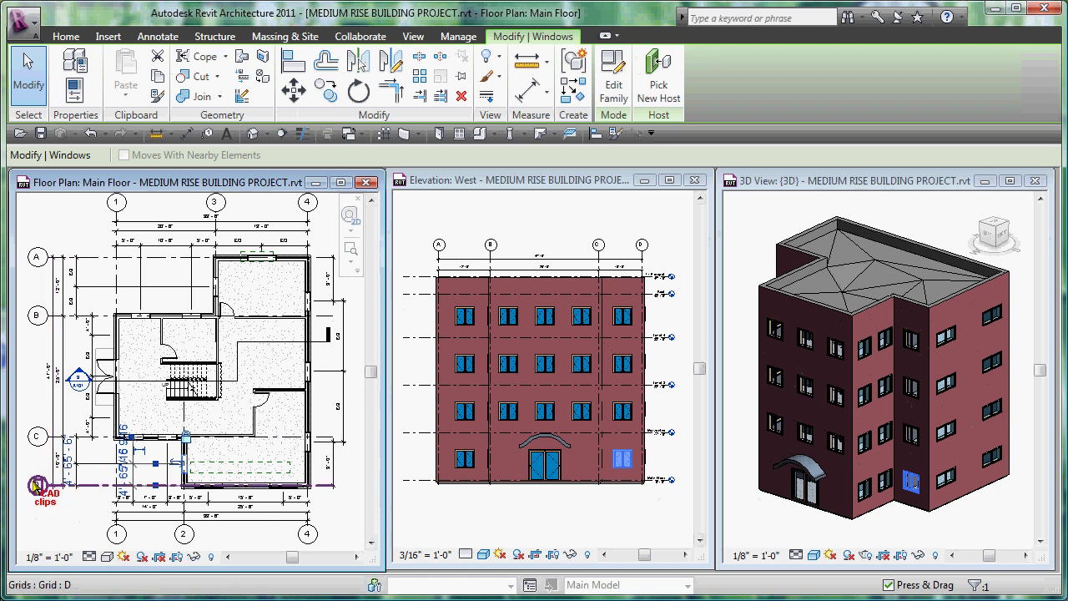
- Inspect the bottom-wall window and the vertical dimension near grids C and D in the floor plan
click(59, 508)
scroll(140, 484, up, 3)
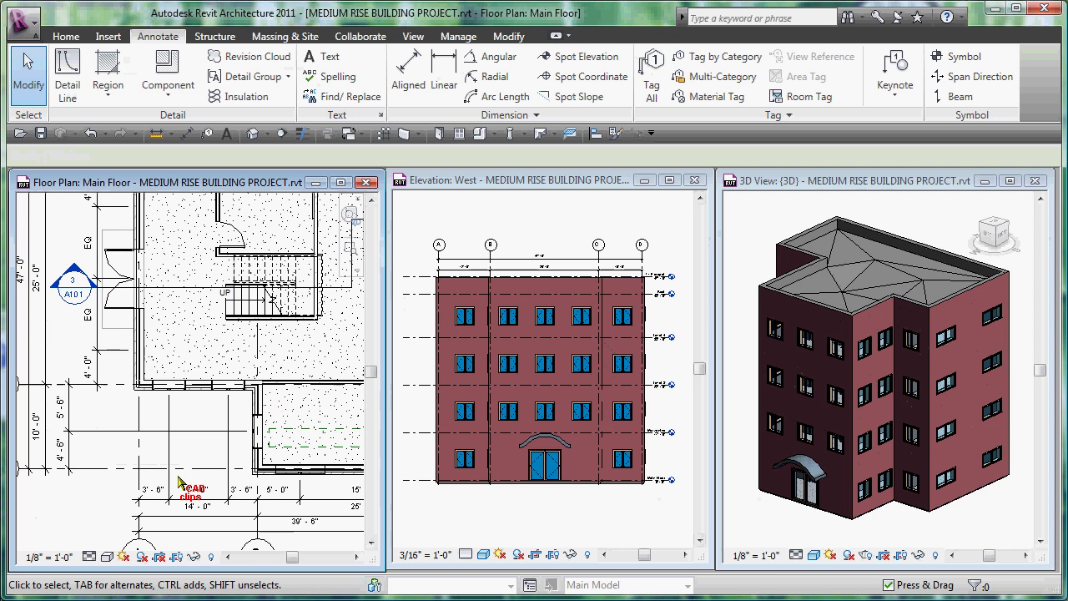
click(260, 430)
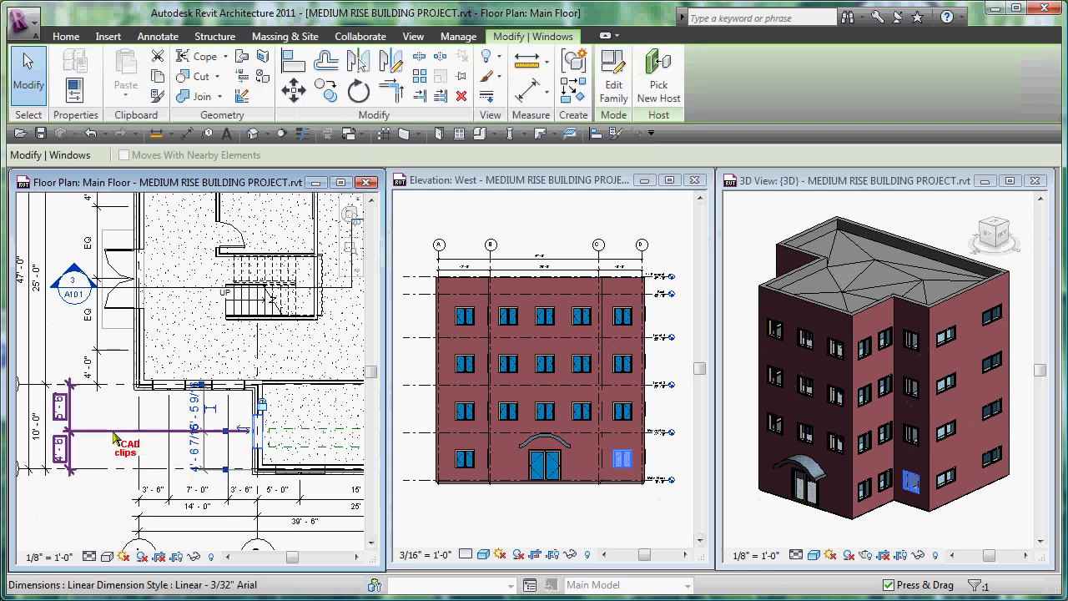
click(146, 468)
scroll(146, 467, down, 2)
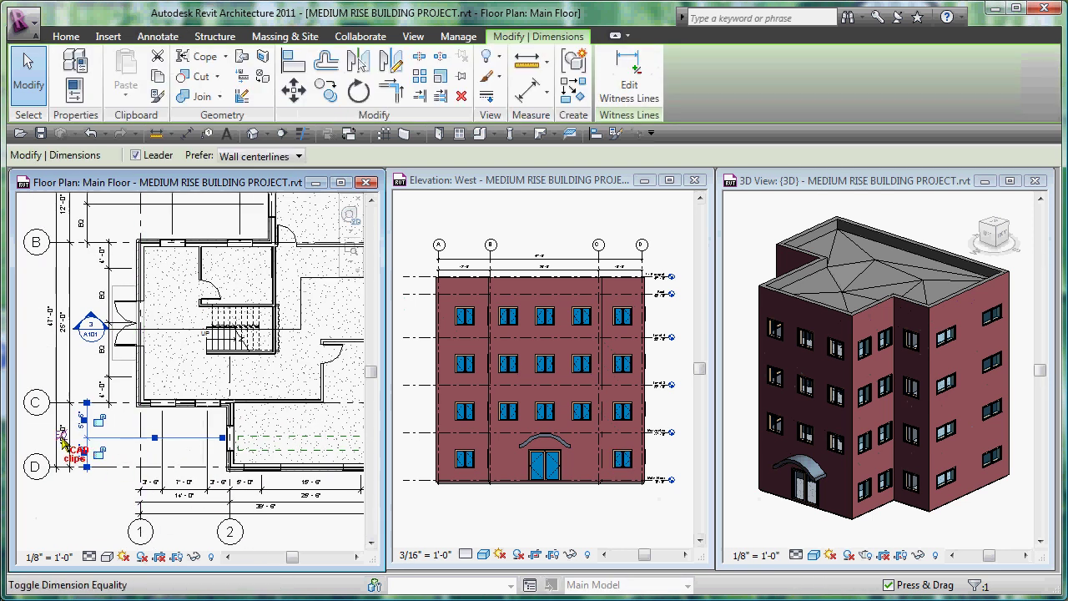
click(88, 497)
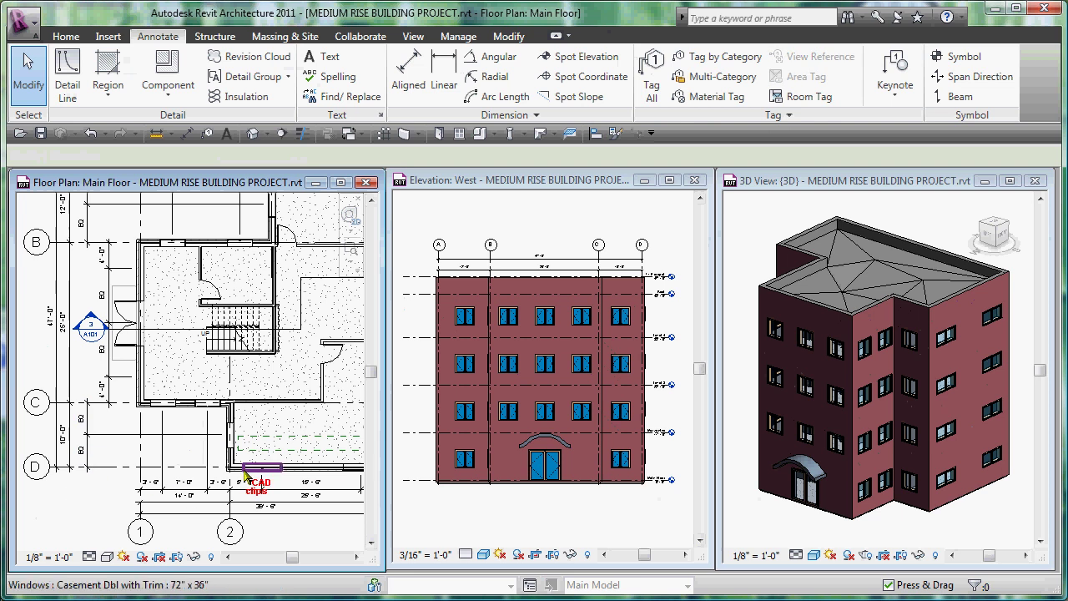
scroll(246, 484, down, 2)
middle_drag(237, 490, 179, 526)
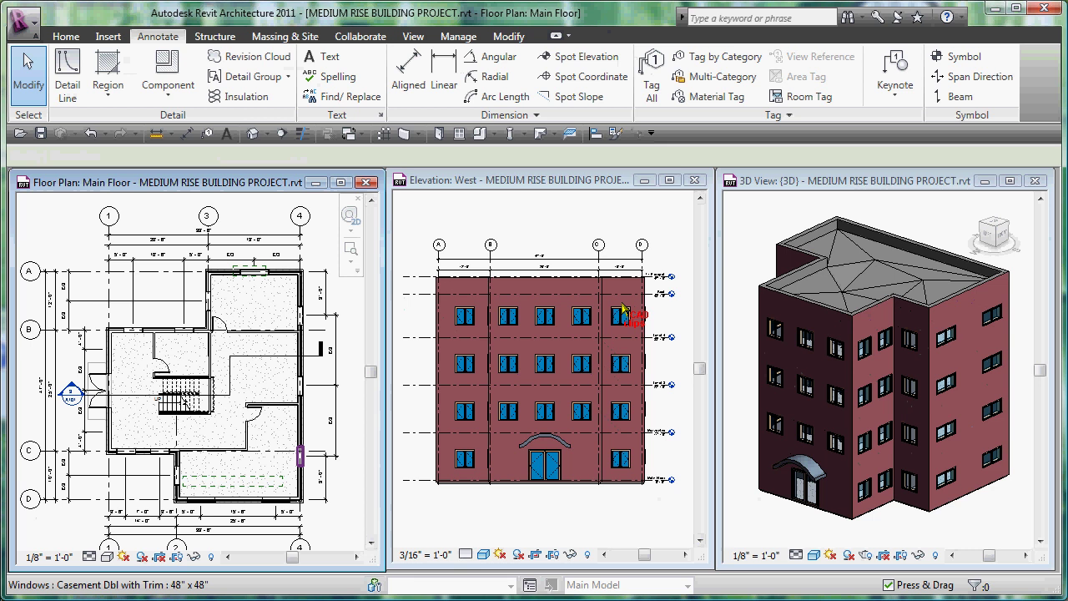
- Activate the West elevation and check the top-floor left window
click(527, 210)
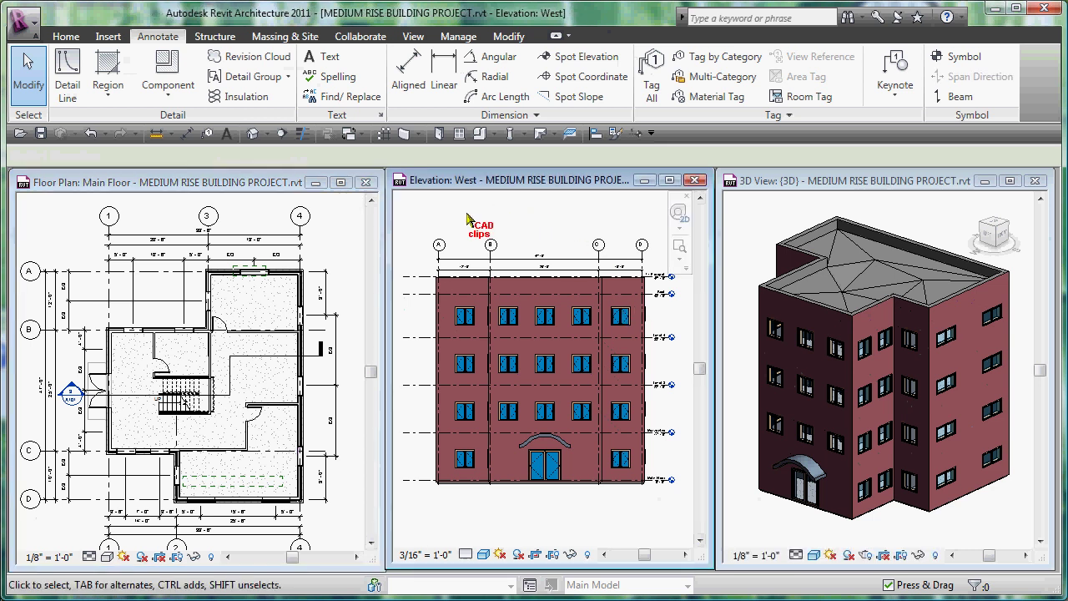
click(472, 312)
key(Escape)
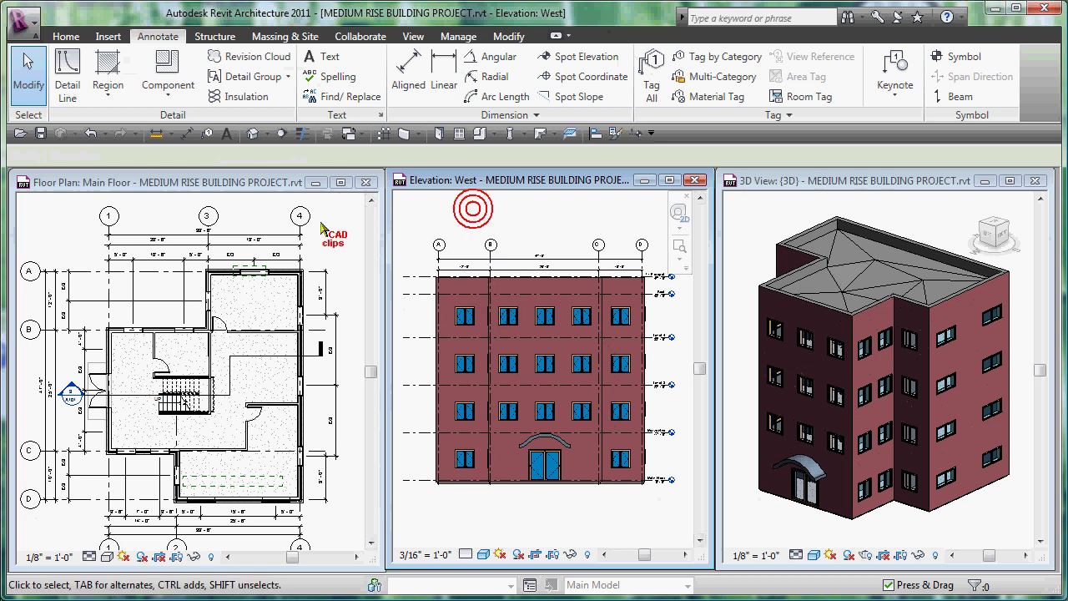
- Move grid A to 14'-0" from its neighbour, making the span 49'-0", and check the West elevation
click(82, 265)
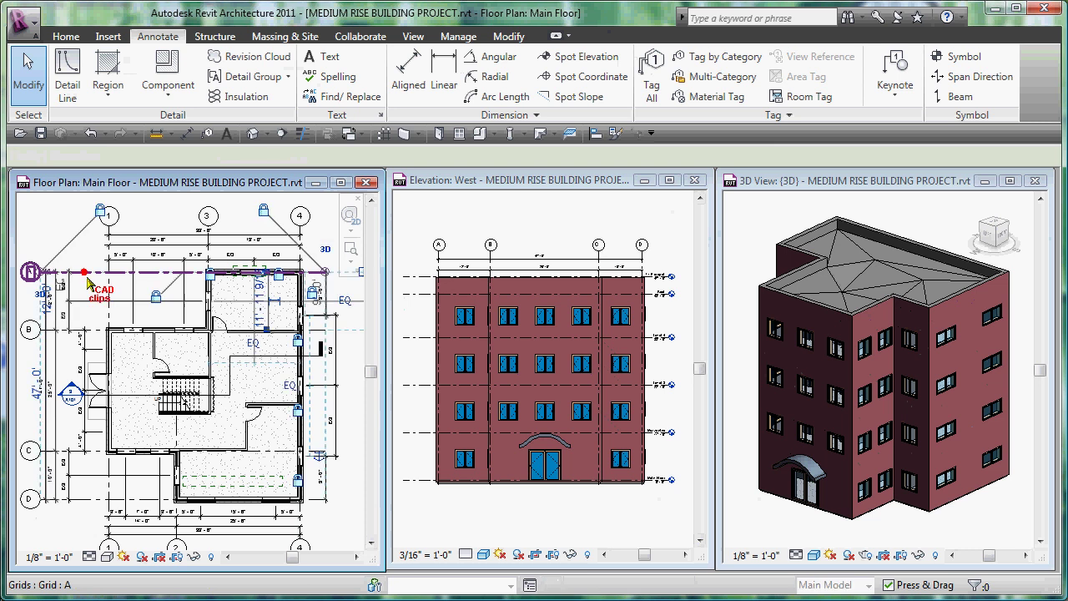
click(84, 272)
click(47, 302)
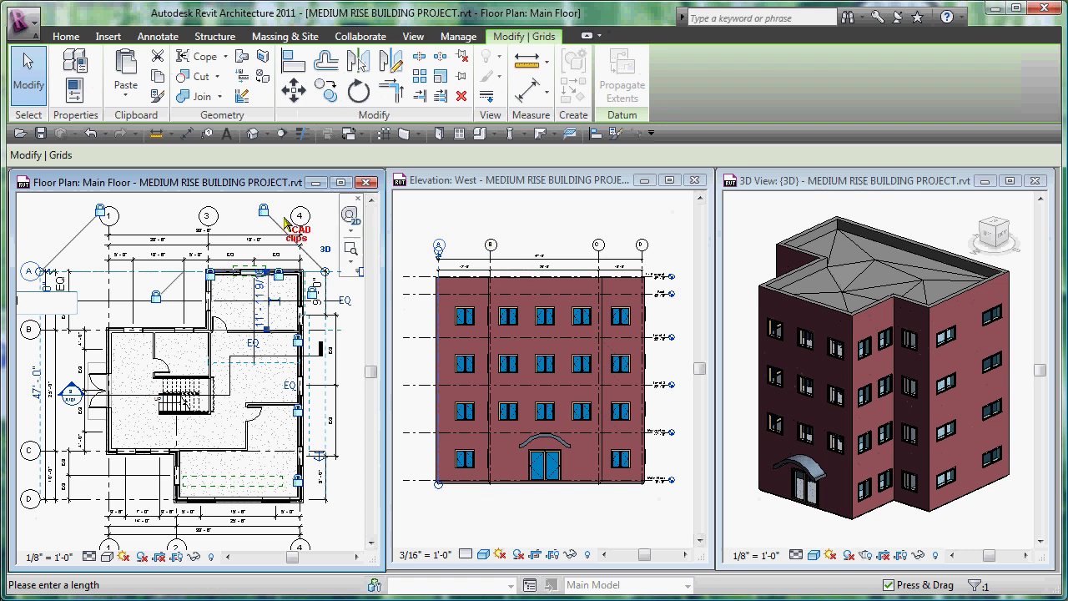
text(14)
key(Return)
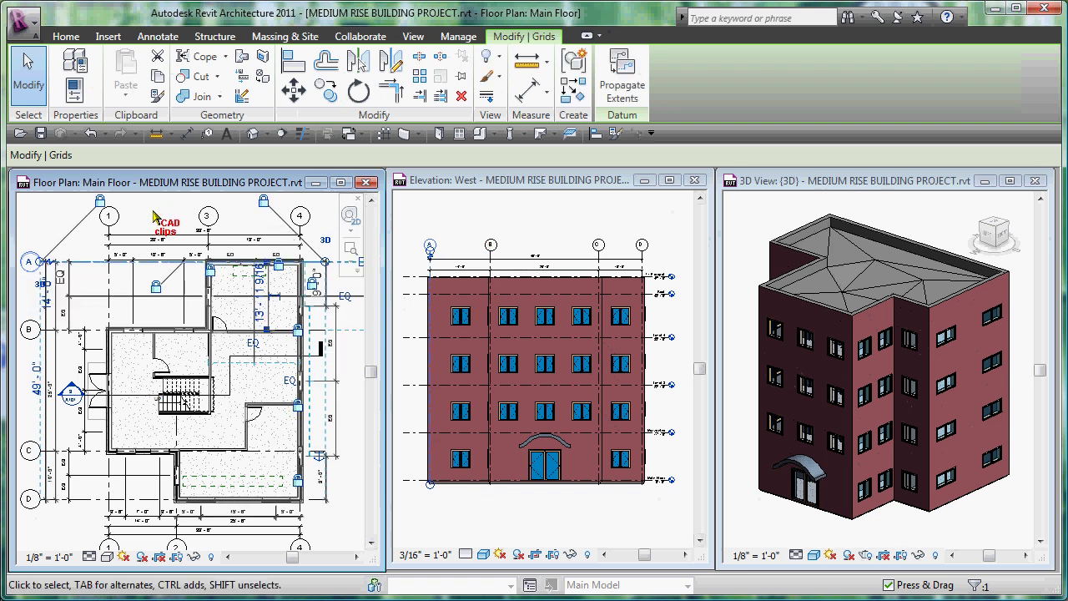
click(540, 238)
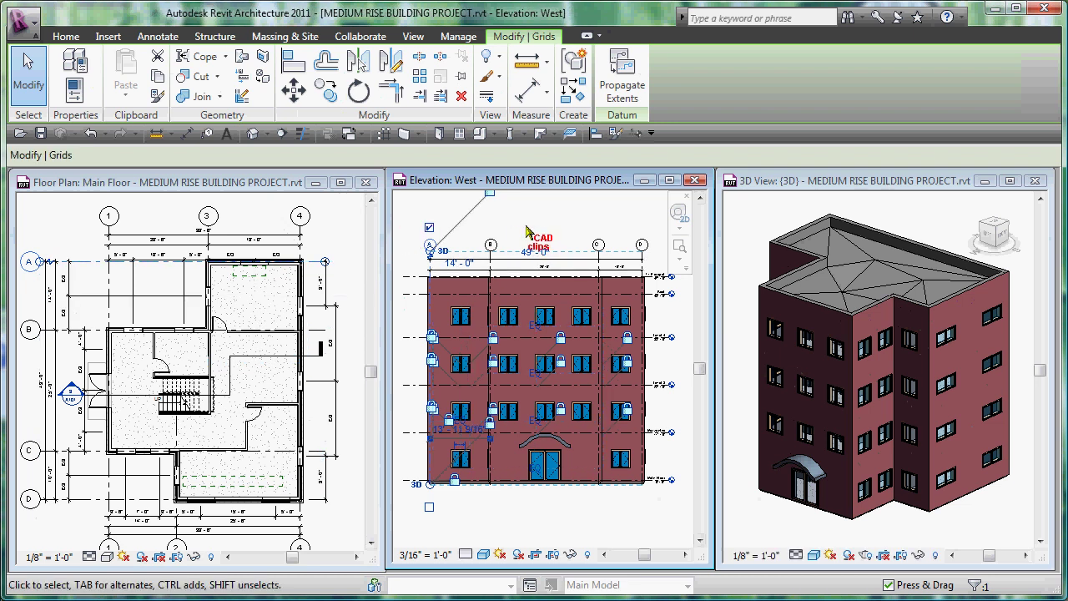
click(526, 232)
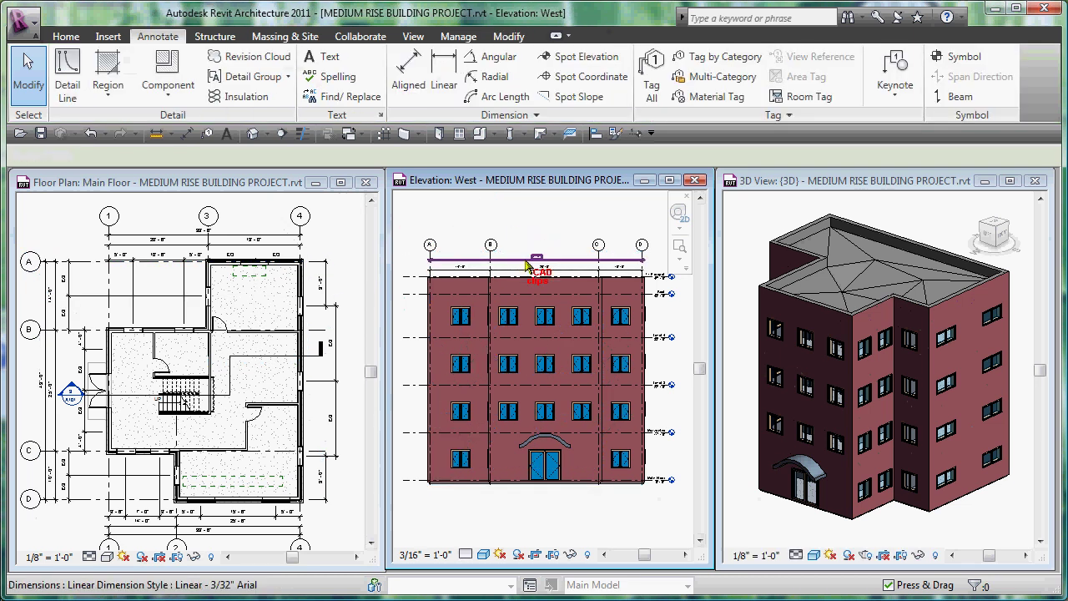